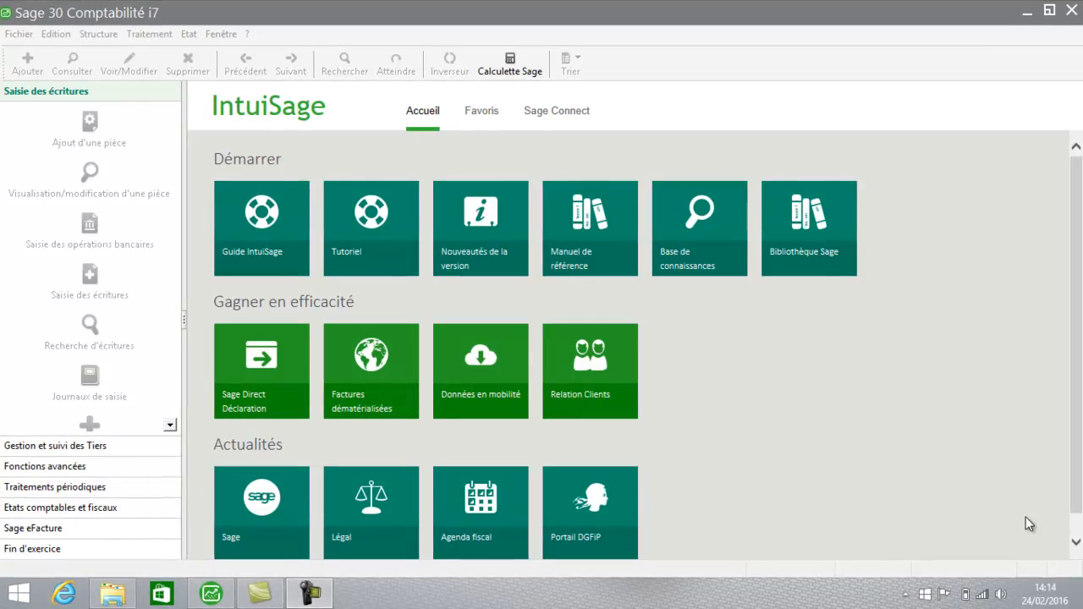
- Start a new accounting file with the company name "compta 30", choosing Oui to carry the company information into its identification record
click(18, 34)
click(25, 54)
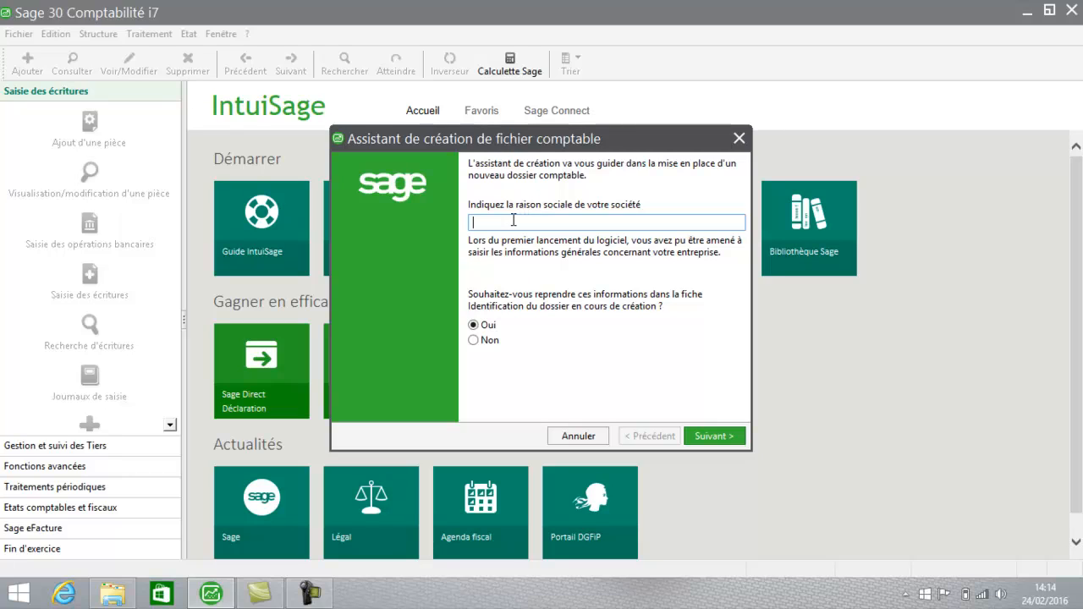
text(compta 30)
click(489, 325)
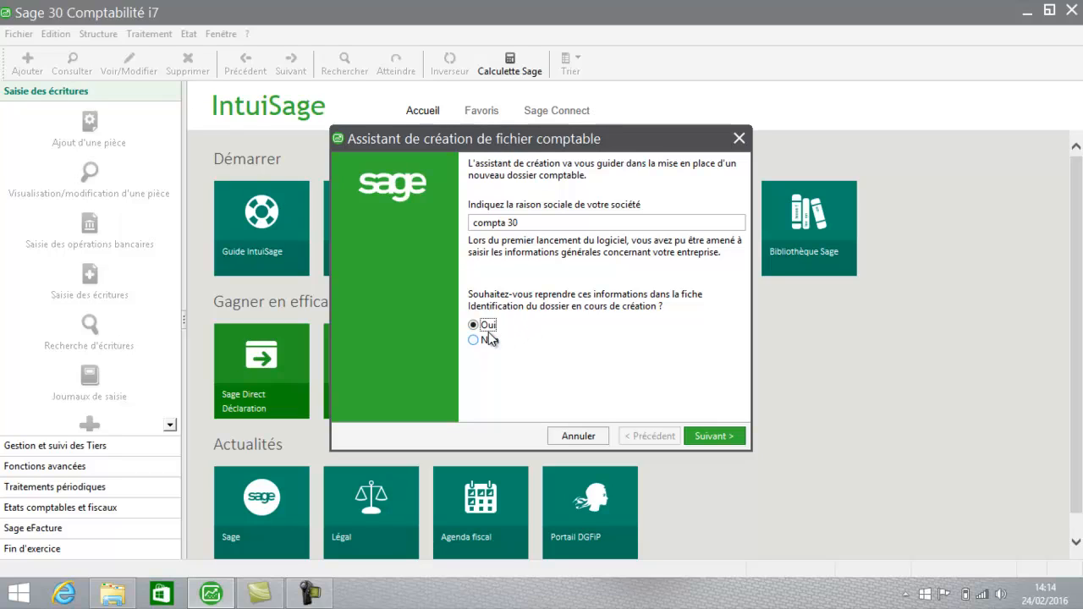
click(716, 436)
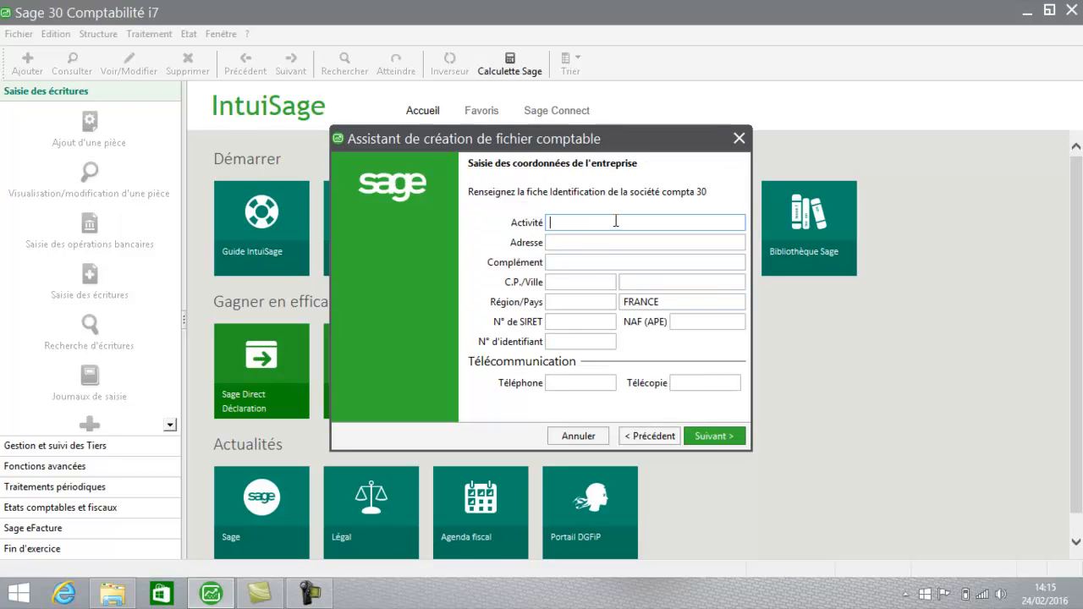
- Enter FORMATION as the company's activity, fill in its street address, postal code and city, and continue
text(FORMATION)
key(Tab)
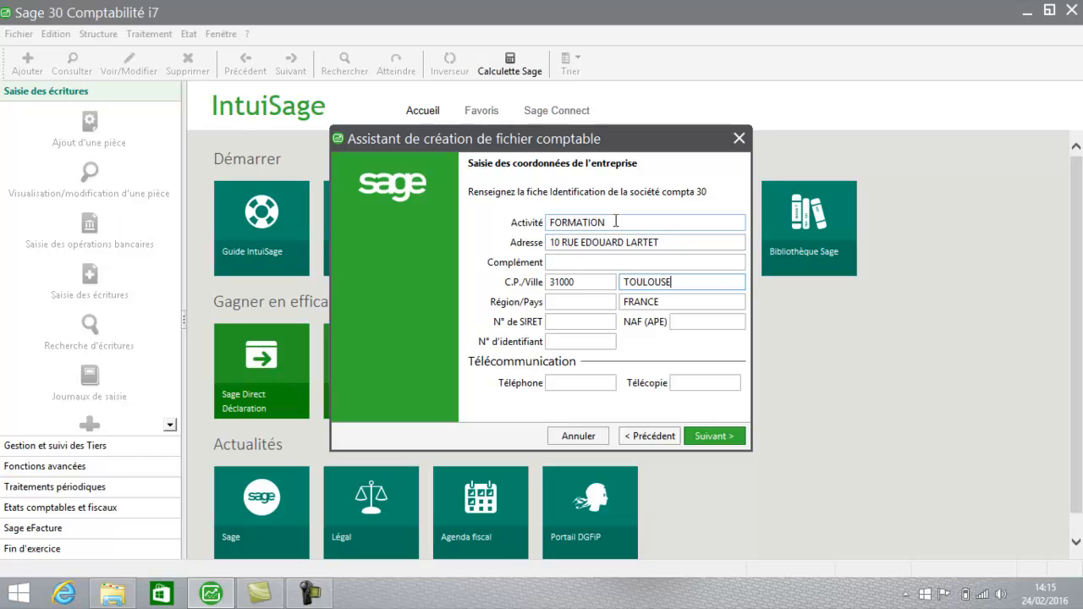
key(Tab)
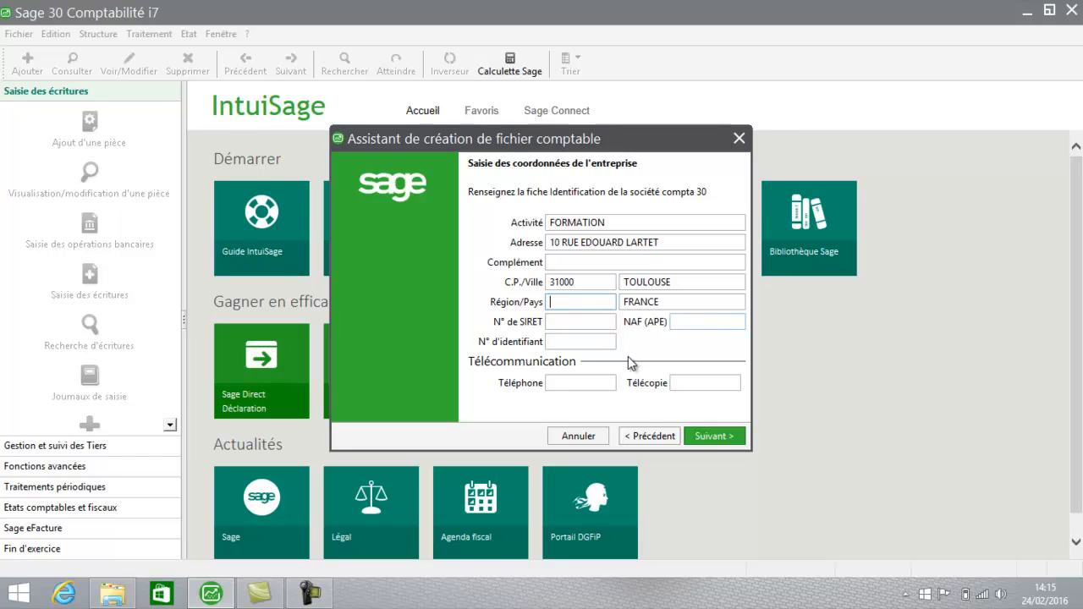
click(711, 437)
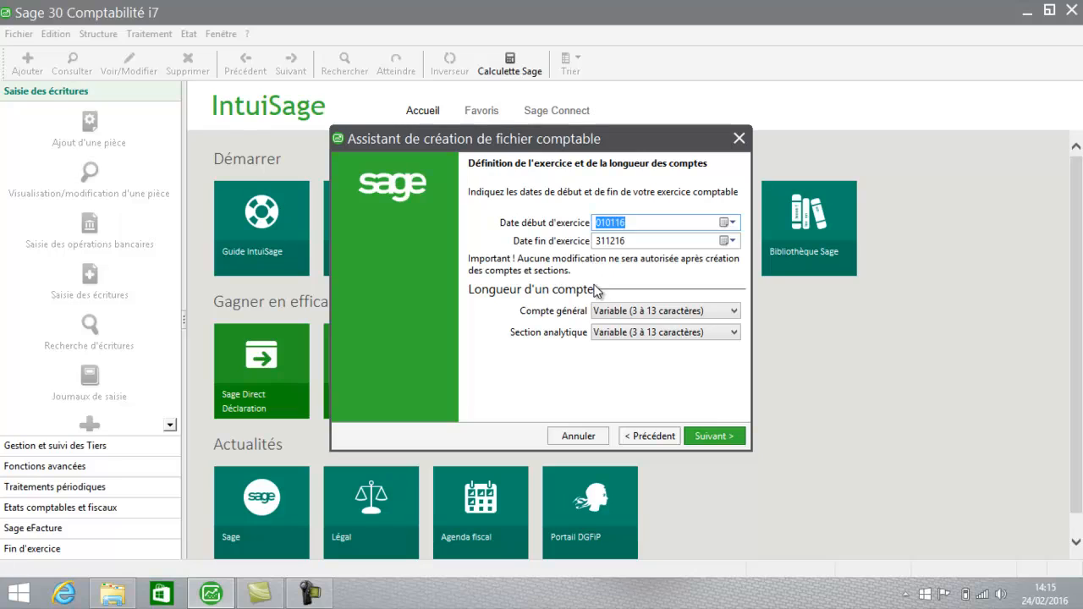
- Keep the general account length as Variable (3 à 13 caractères) and accept the proposed fiscal year dates
click(623, 315)
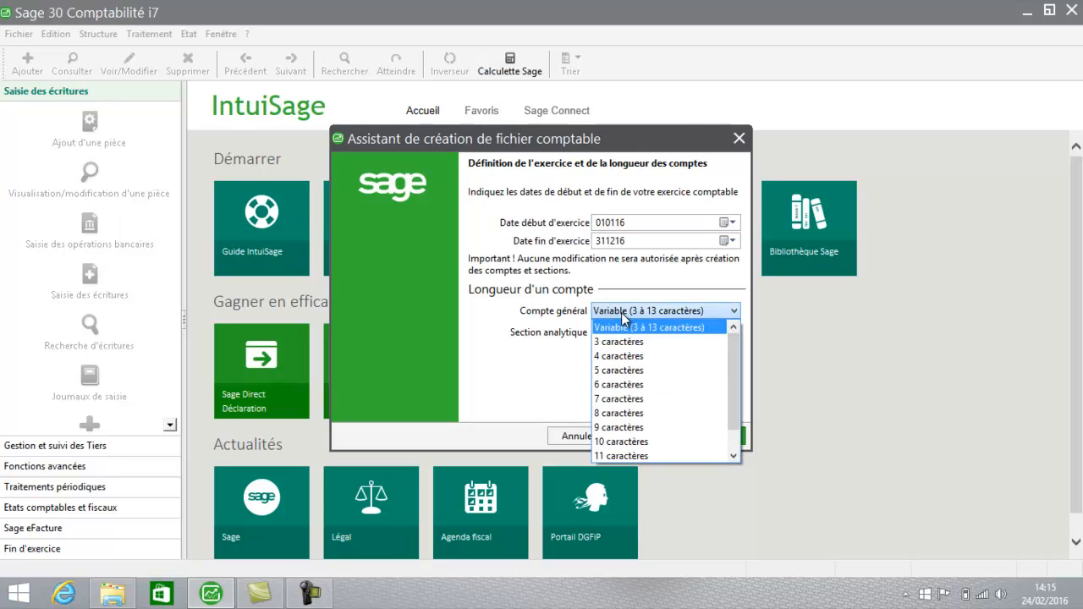
click(624, 329)
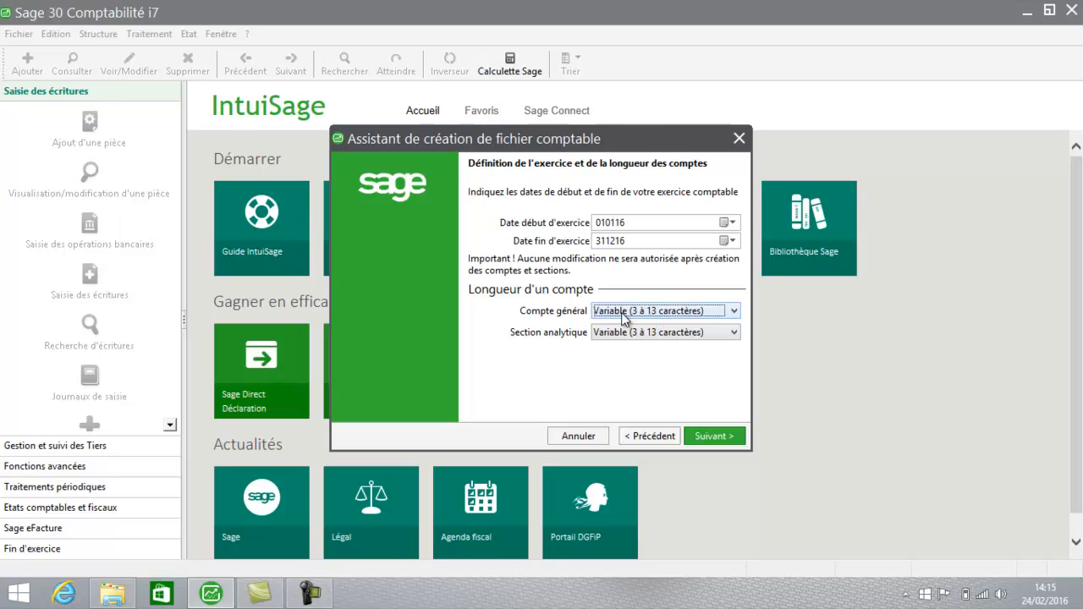
click(622, 312)
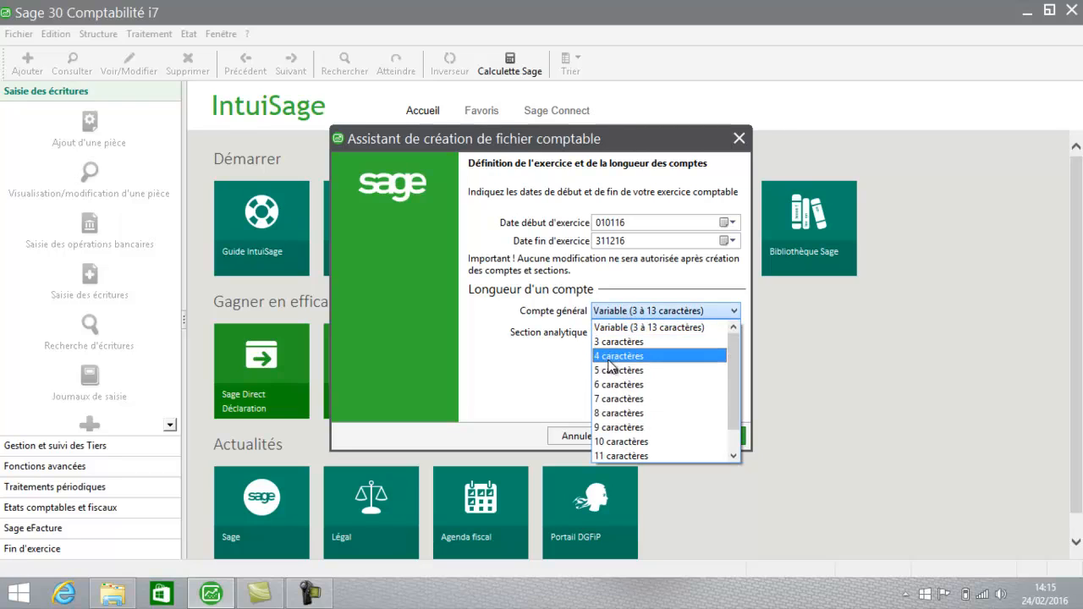
click(611, 327)
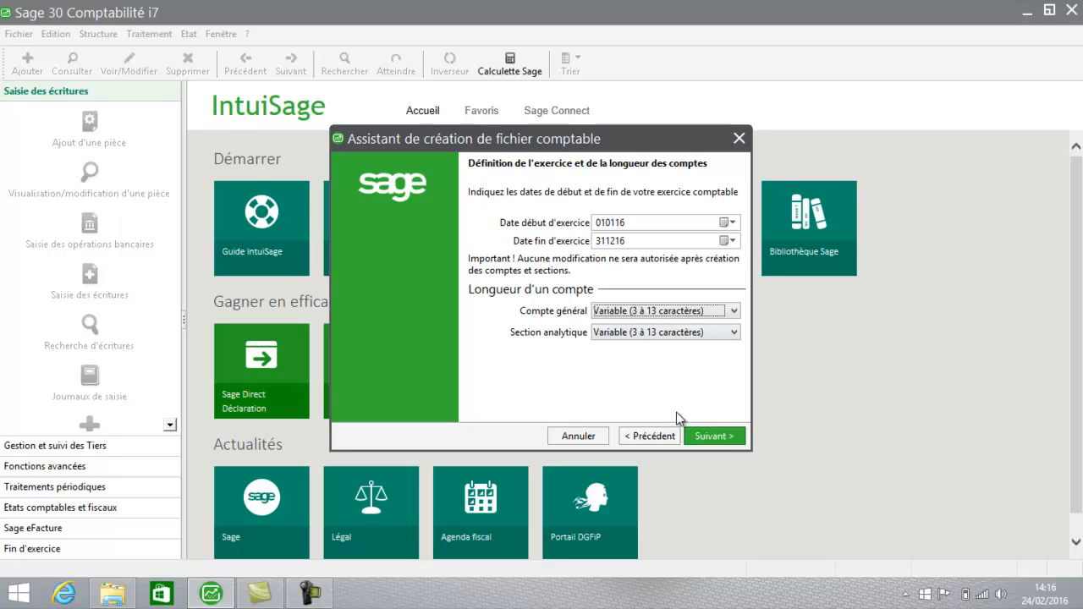
click(722, 438)
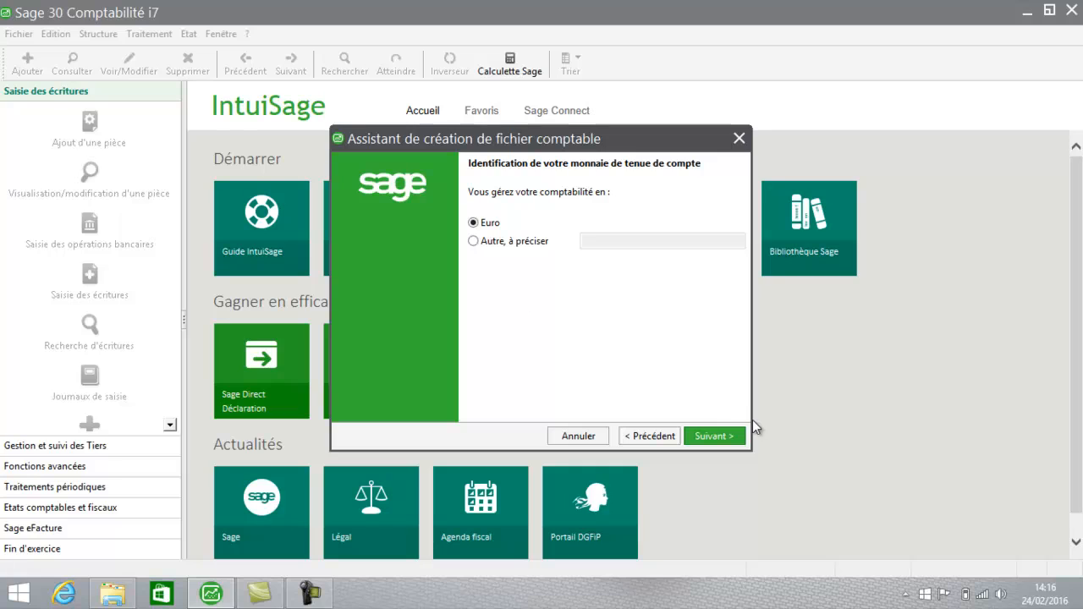
- Accept Euro as the bookkeeping currency and base the file on the complete, ready-to-use standard model
click(726, 437)
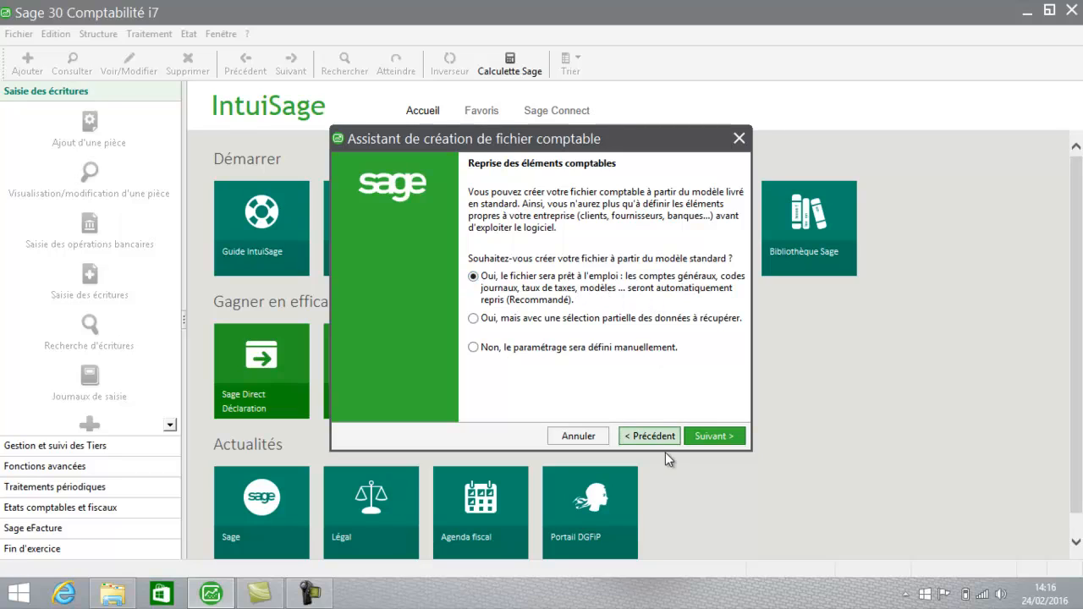
click(713, 437)
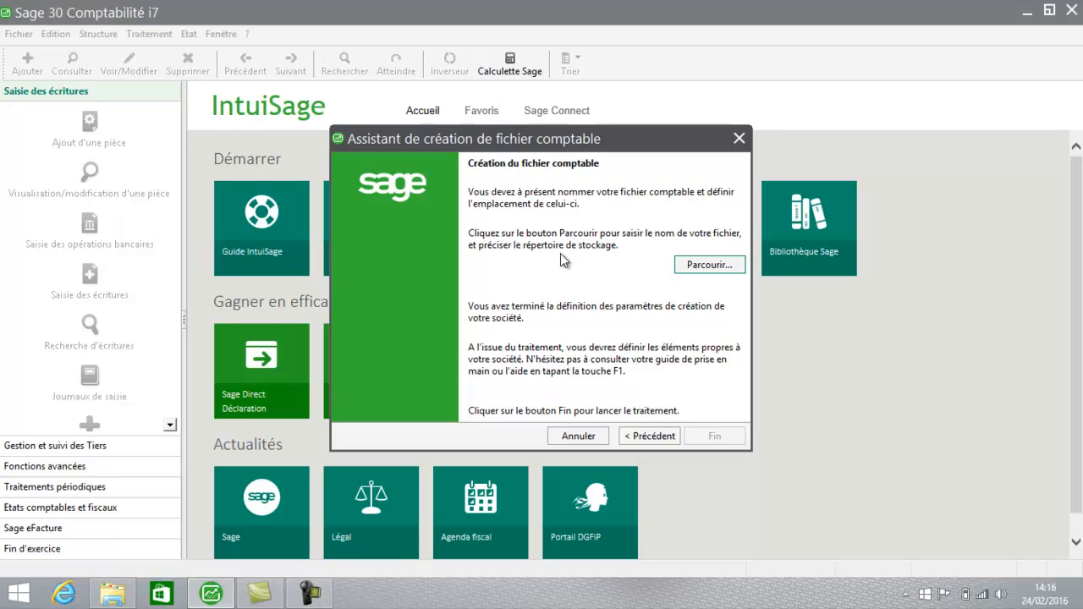
- Choose the Bureau folder as storage location and name the accounting file "compta 30 2016"
click(710, 266)
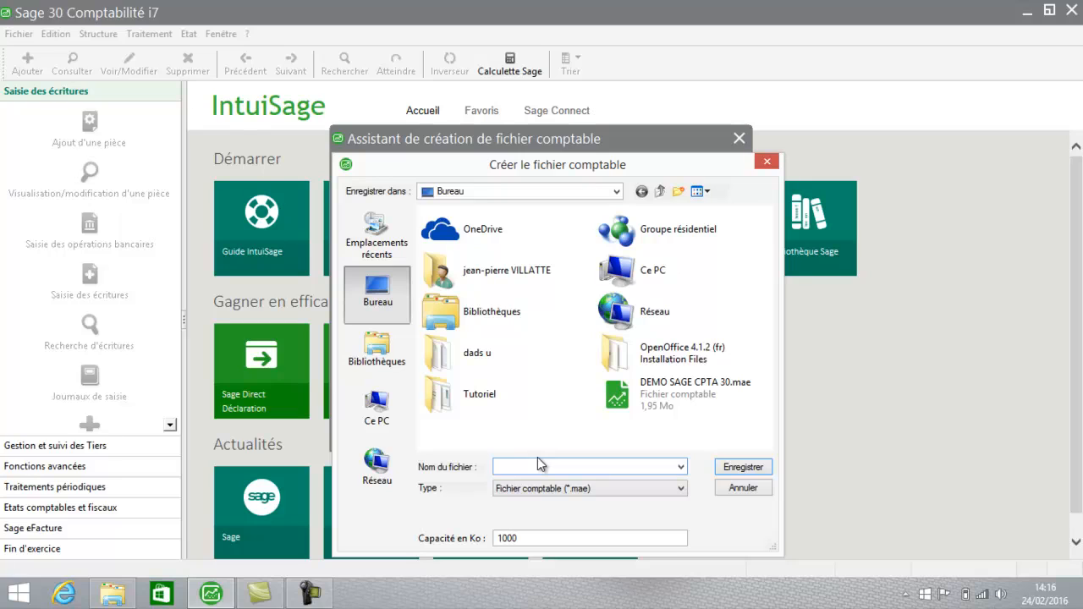
text(co)
key(BackSpace)
key(BackSpace)
key(BackSpace)
key(BackSpace)
key(BackSpace)
key(BackSpace)
key(BackSpace)
key(BackSpace)
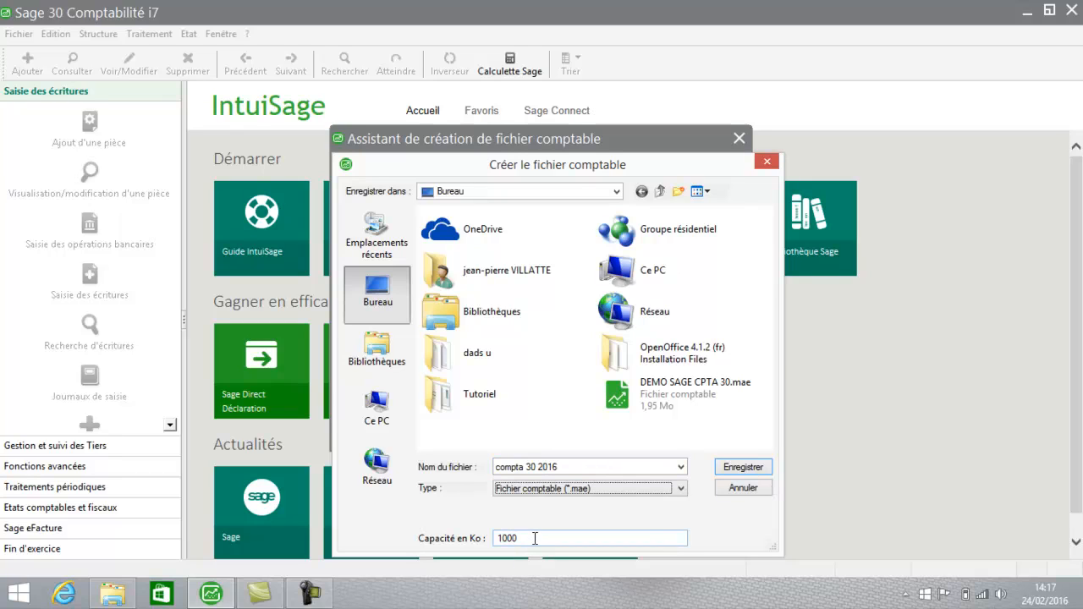
- Set the file capacity to 2000 Ko, save it and finish the assistant to create the accounting file
drag(533, 539, 481, 542)
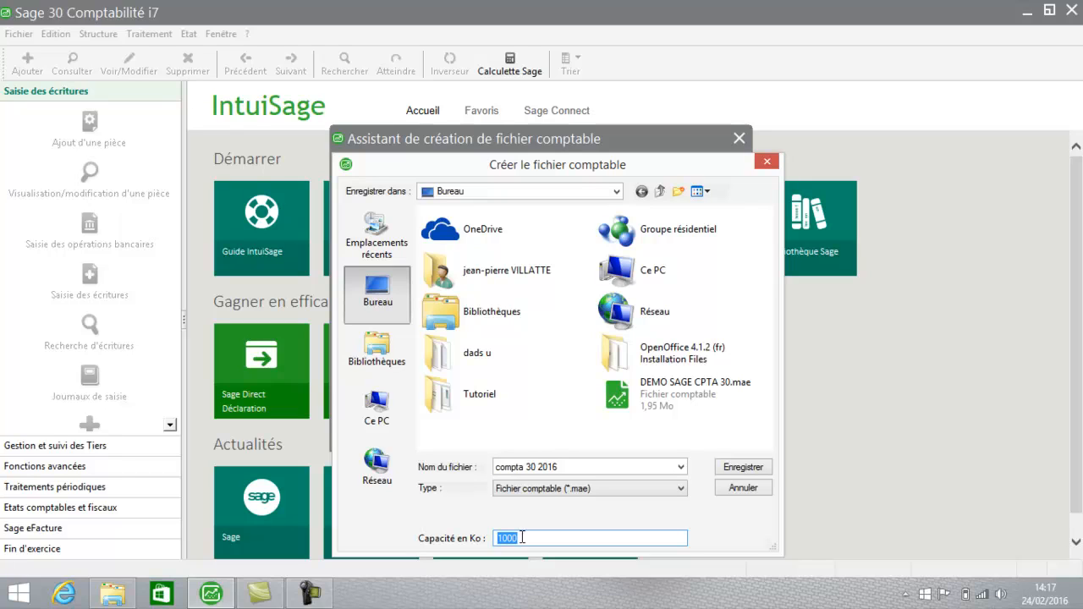
text(2000)
key(Tab)
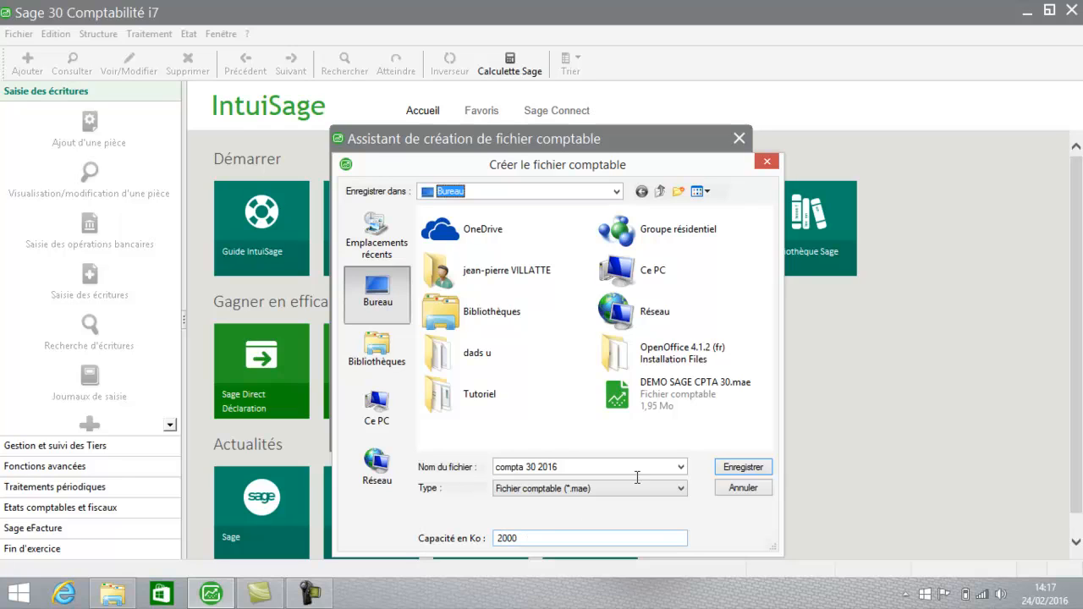
click(733, 469)
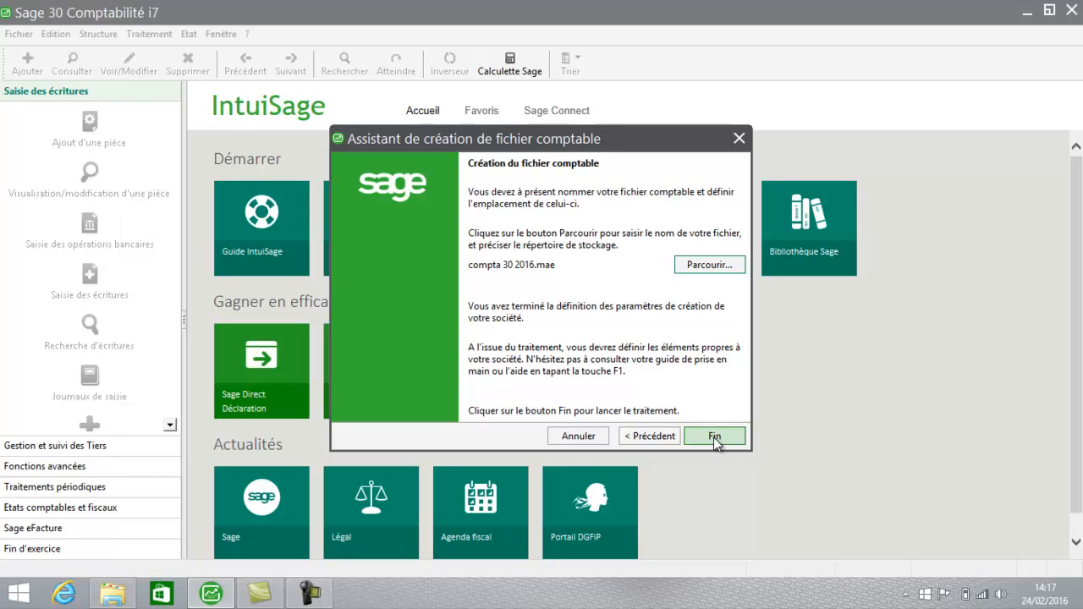
click(715, 438)
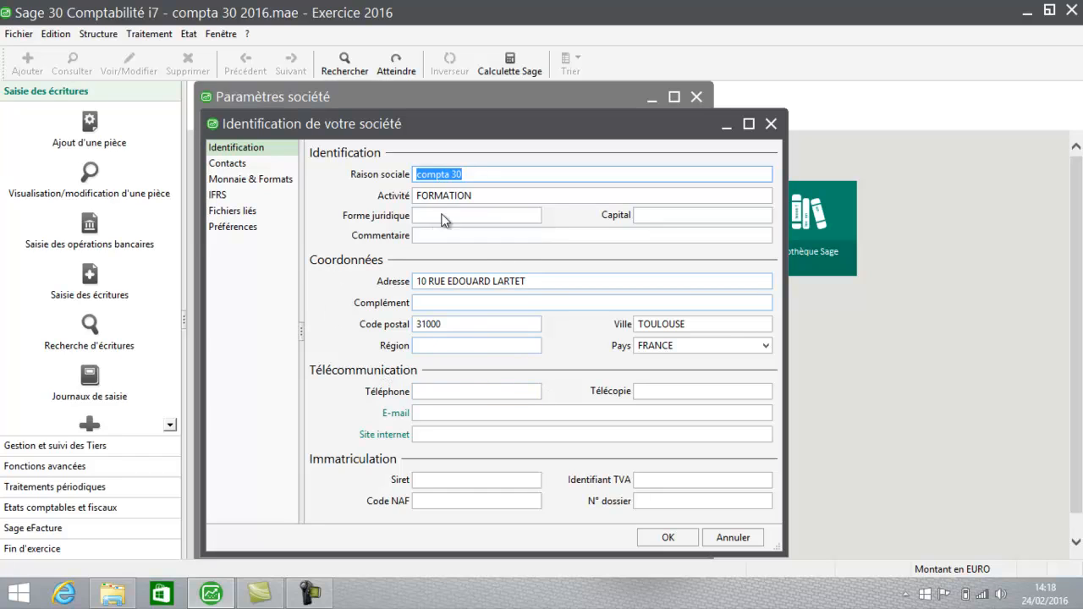
- Review the company's contacts, currency and formats, IFRS, linked files and preferences settings, and close the company parameters
click(241, 168)
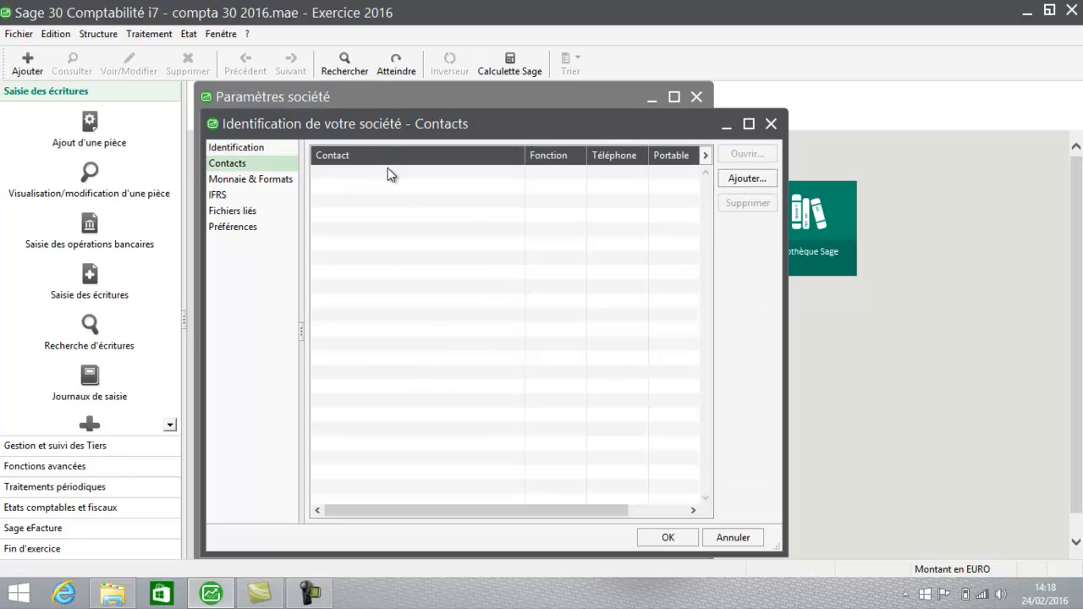
click(266, 180)
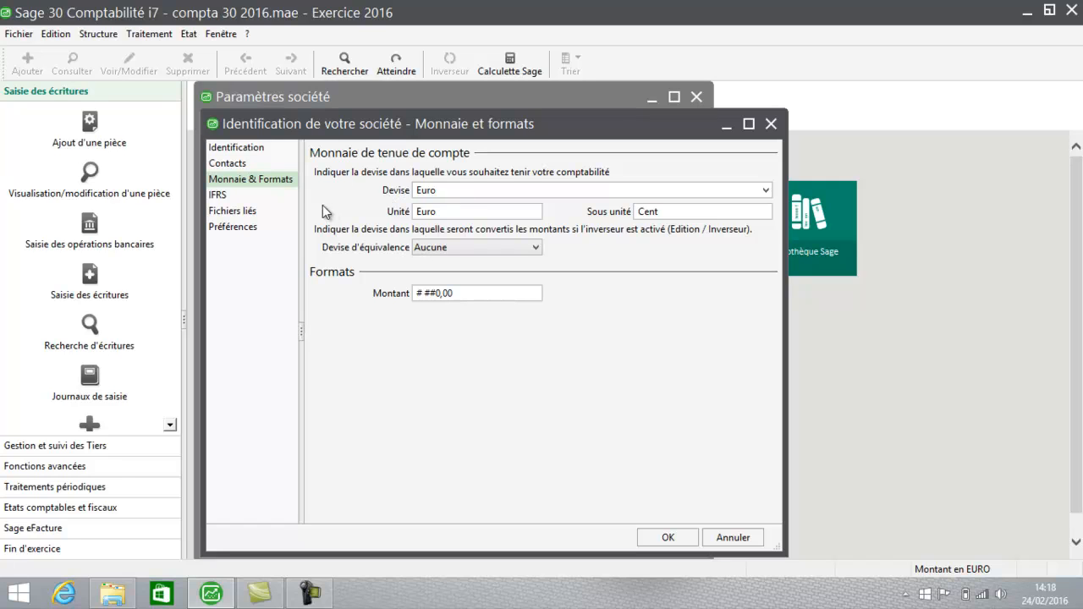
click(235, 196)
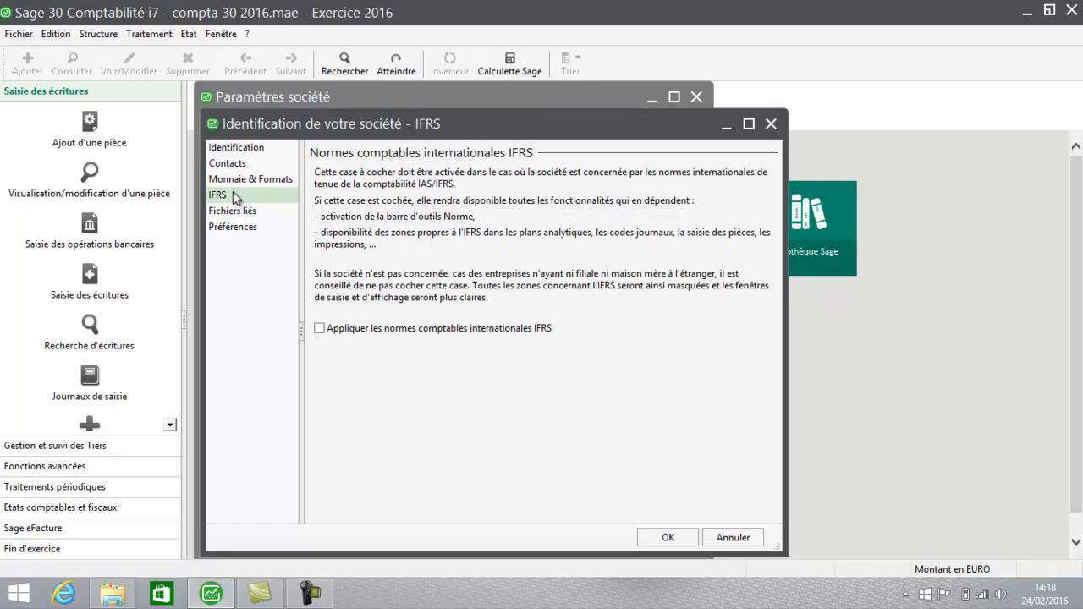
click(236, 213)
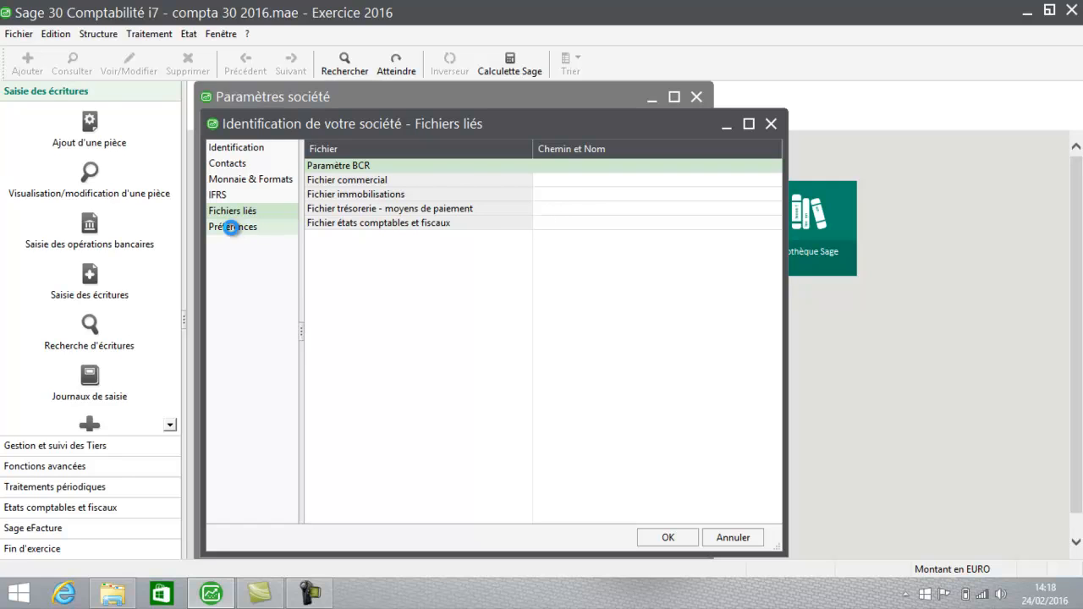
click(231, 229)
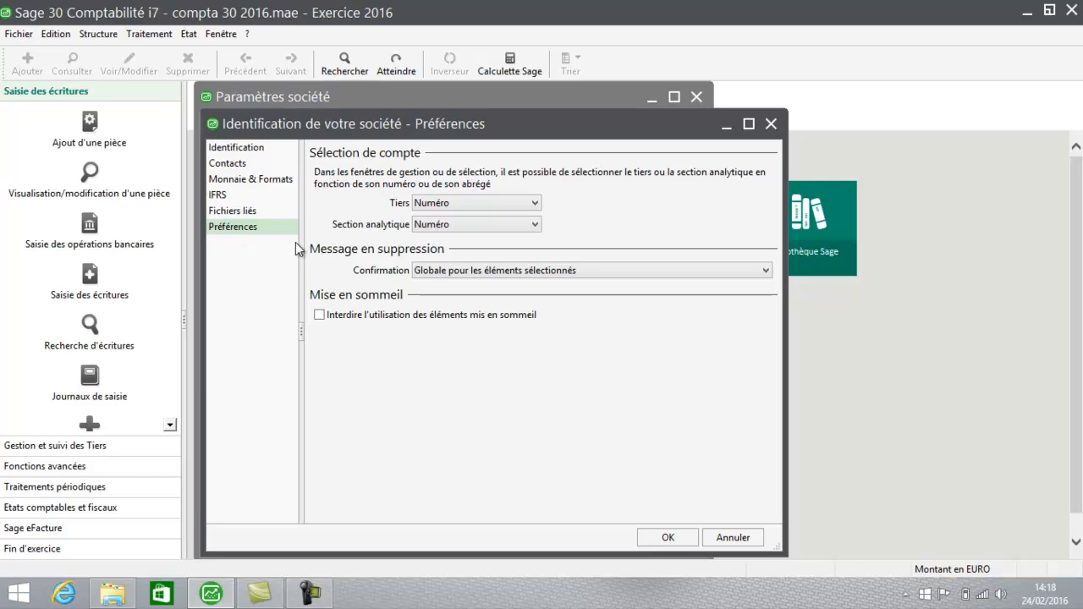
click(671, 541)
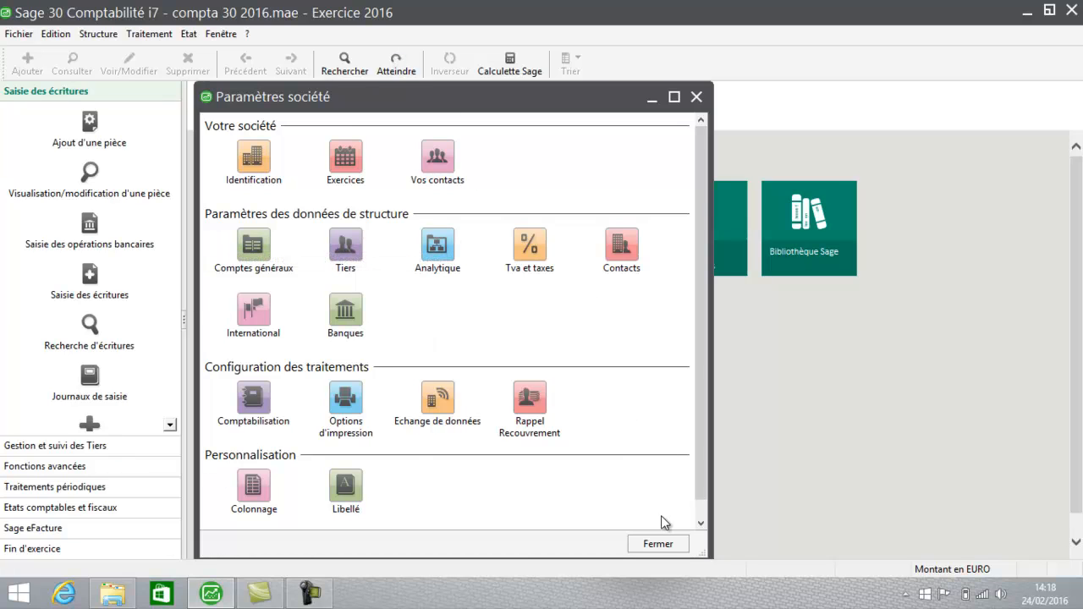
click(656, 545)
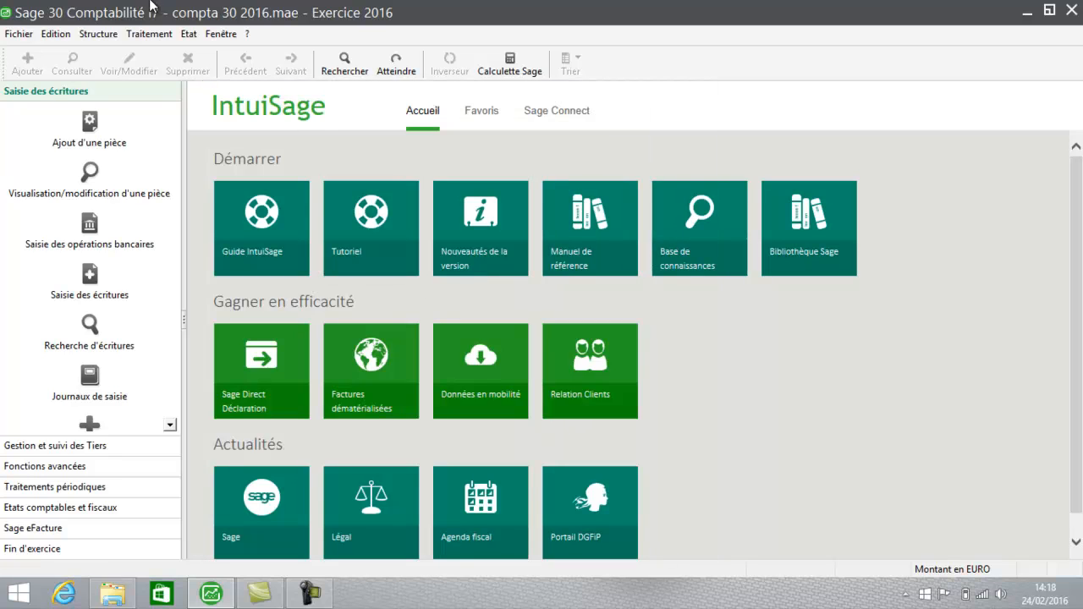